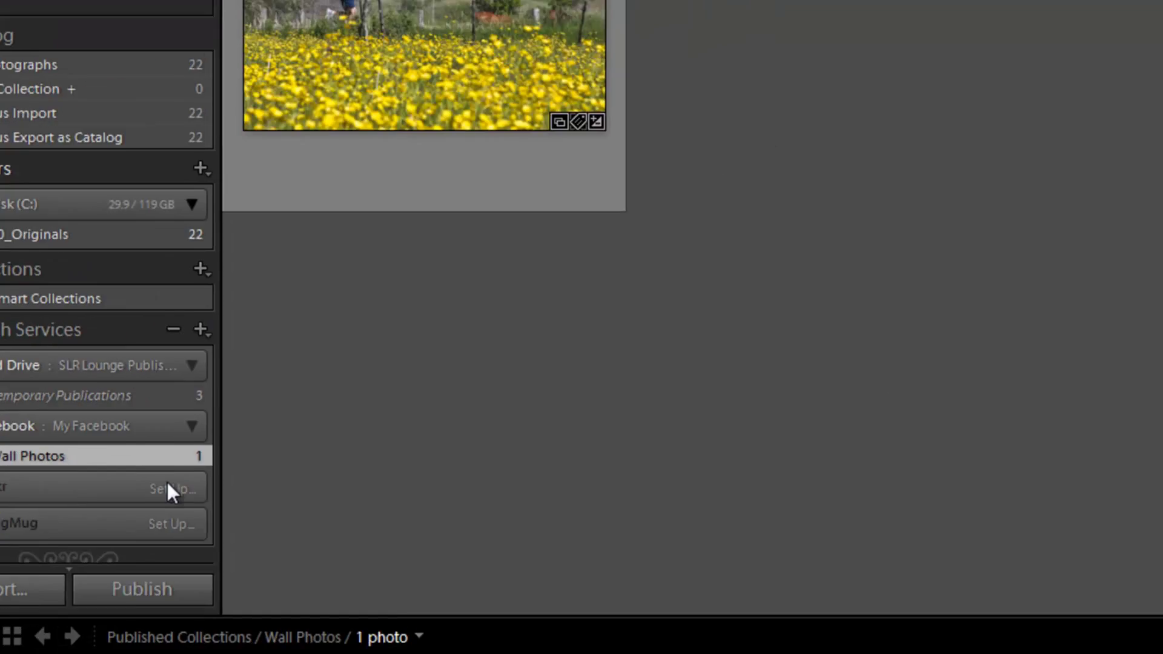
Start the Flickr publish service setup and enter the account description
left_click(301, 427)
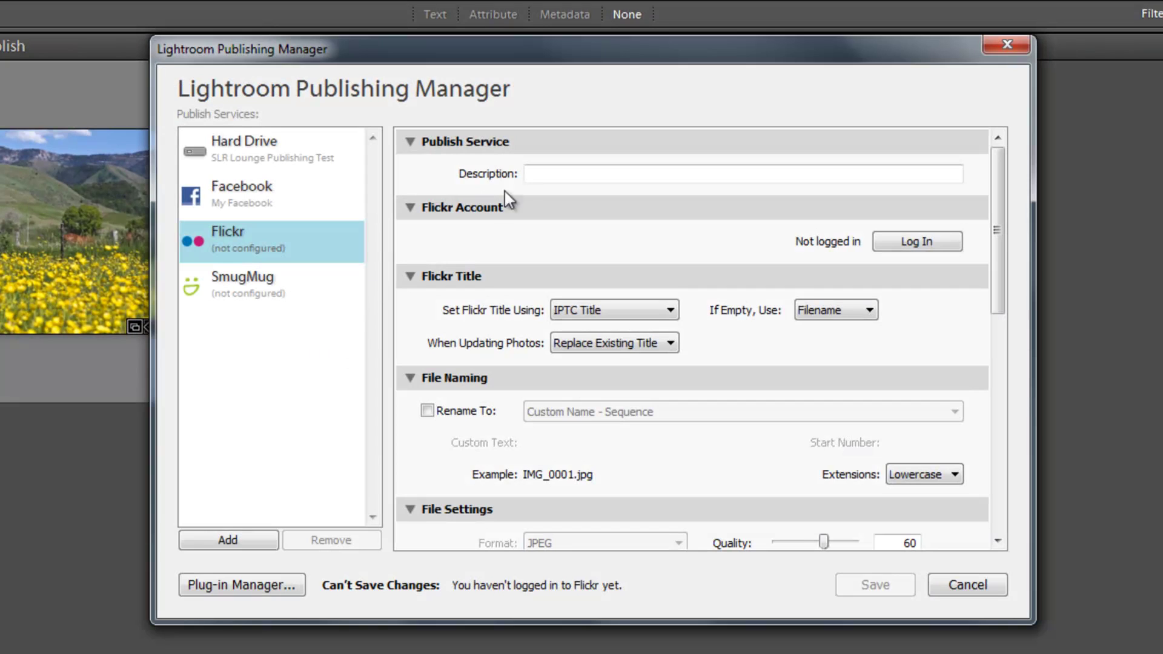
left_click(553, 174)
type("<")
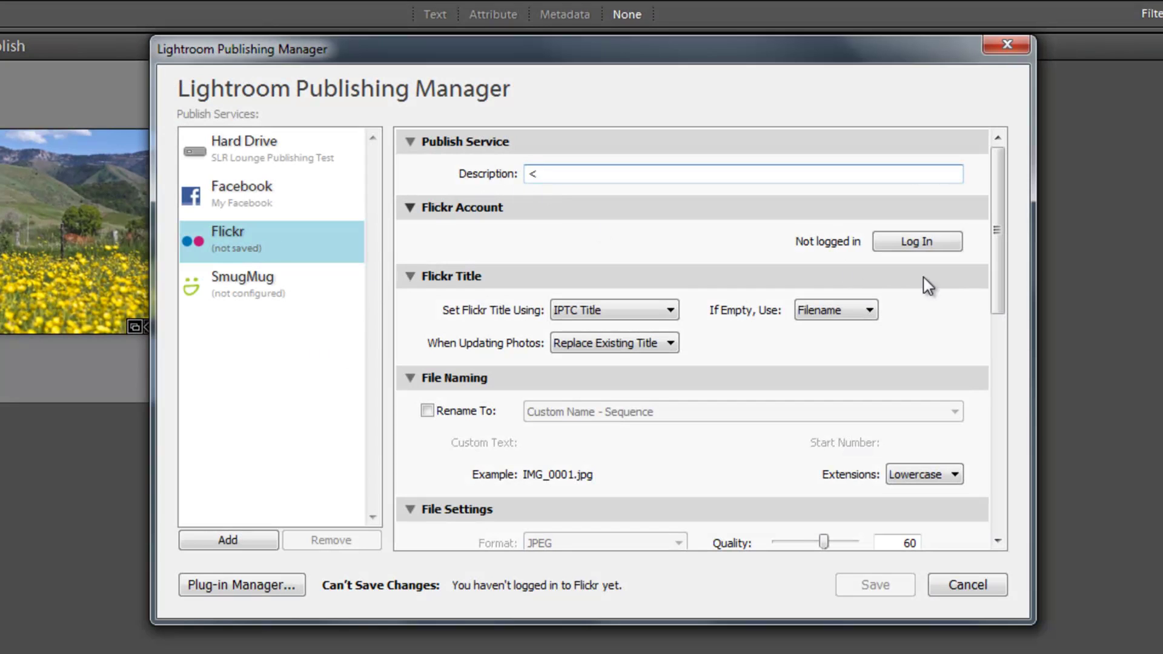
key("BackSpace")
type("Pye's Flickr Account")
key("Tab")
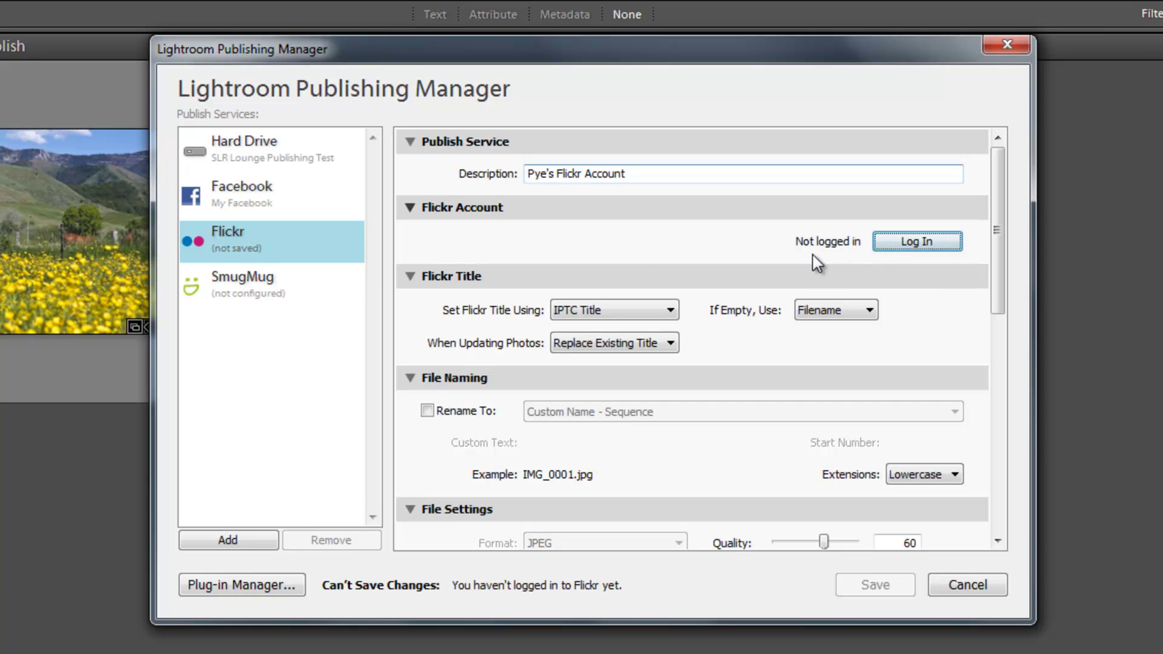
Log in to Flickr and authorize Lightroom to upload, switching to the browser's authorization page
left_click(908, 242)
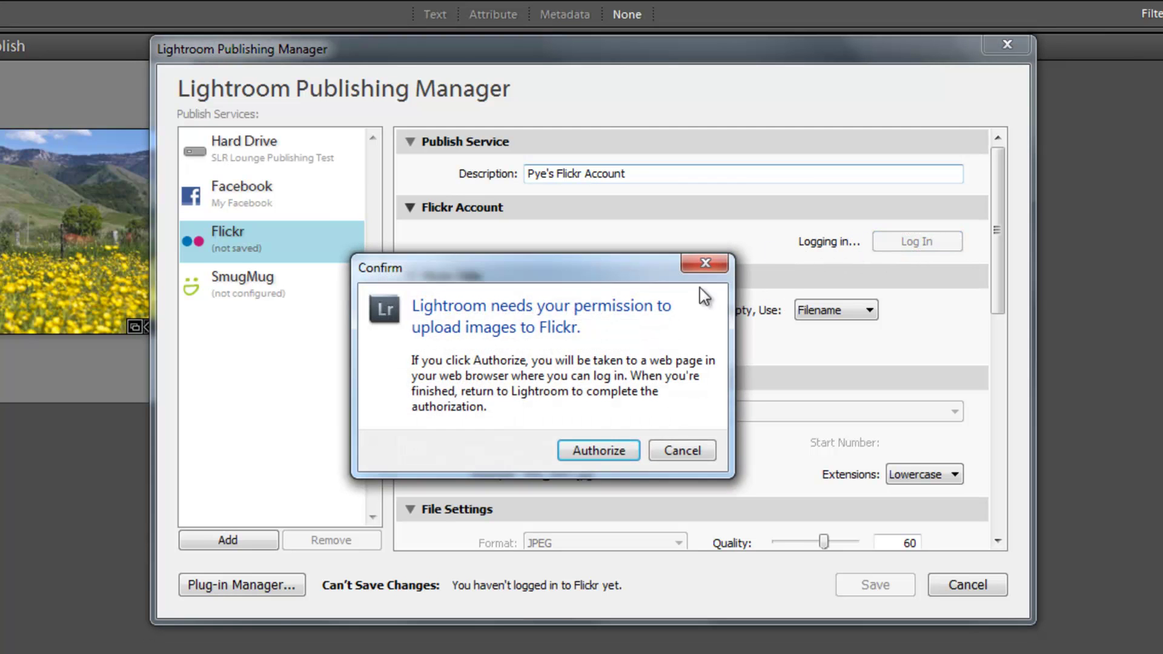
left_click(591, 451)
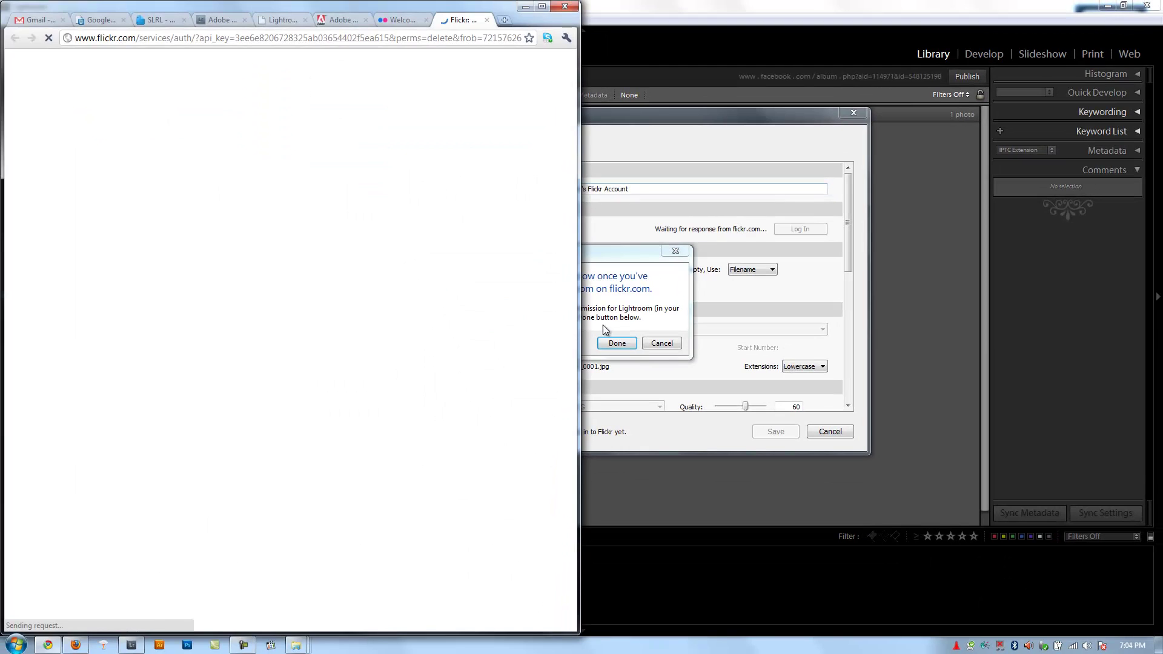
left_click(599, 282)
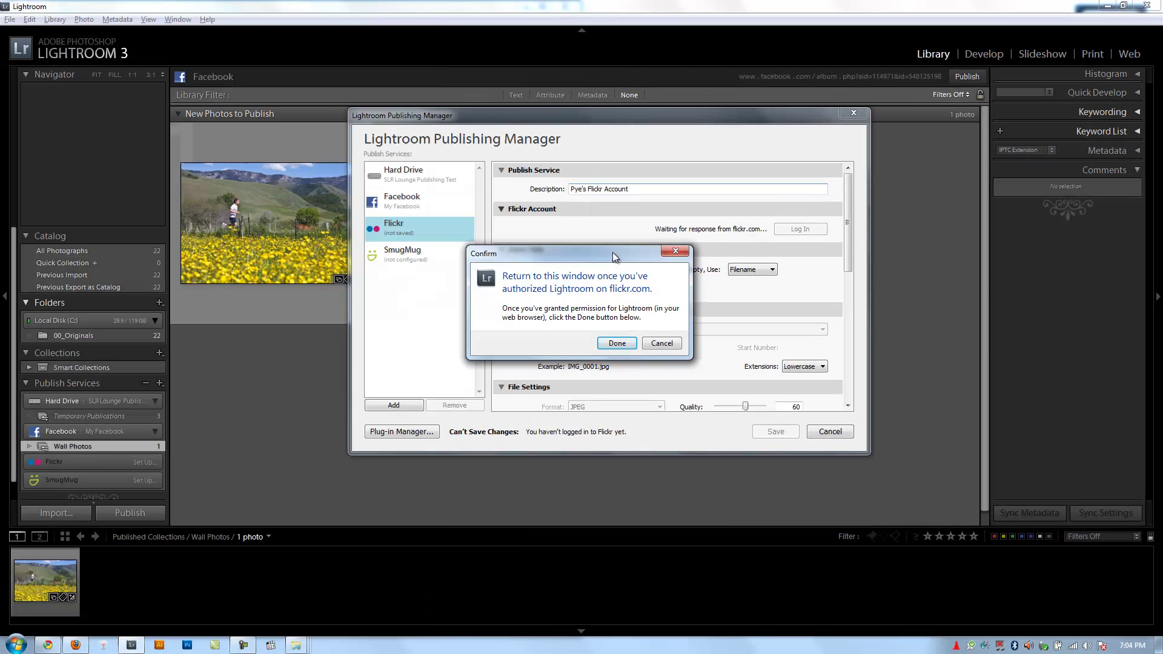
key("alt+Tab")
key("Tab")
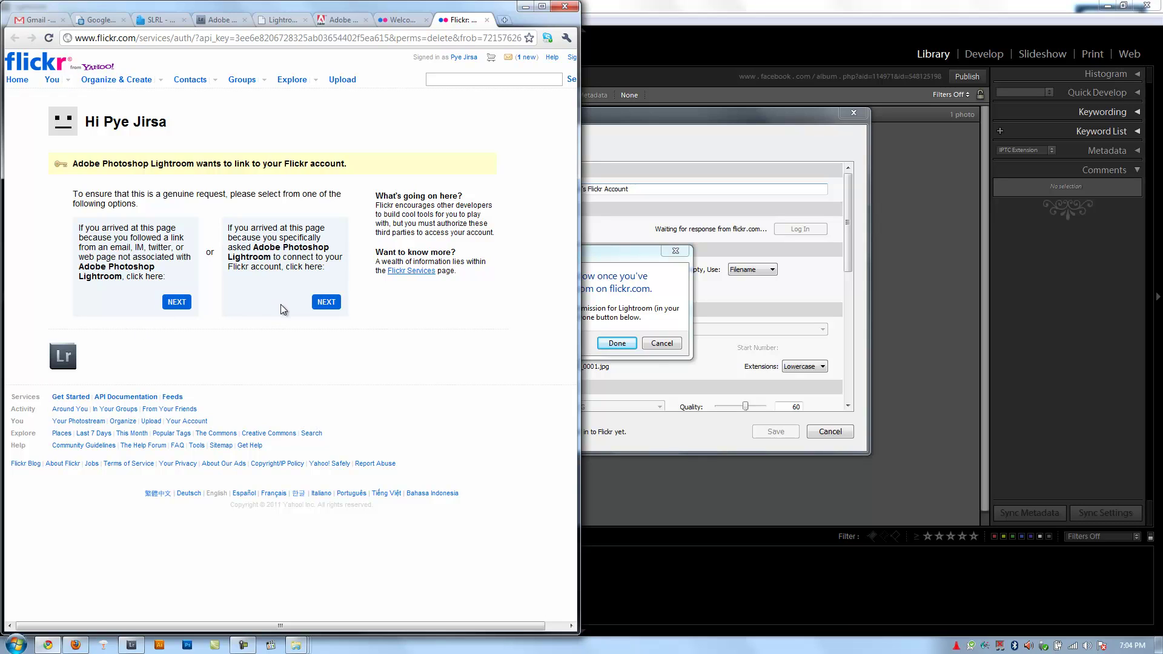
Confirm on Flickr that Lightroom may link to the account, then return to Lightroom
left_click(327, 303)
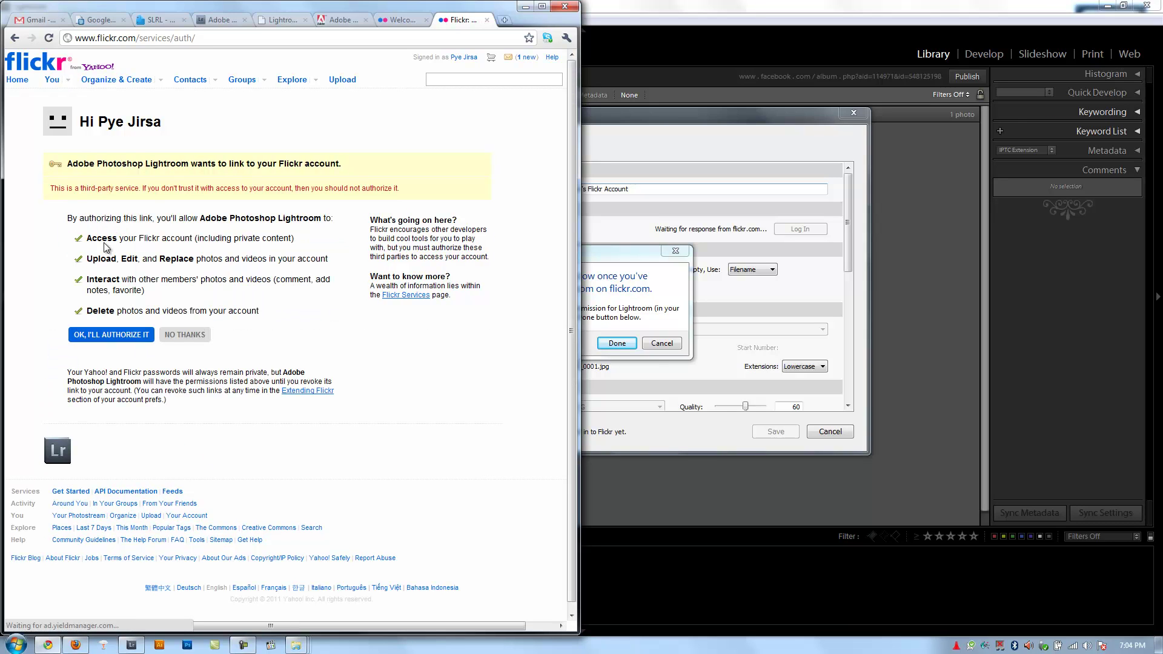
left_click(113, 338)
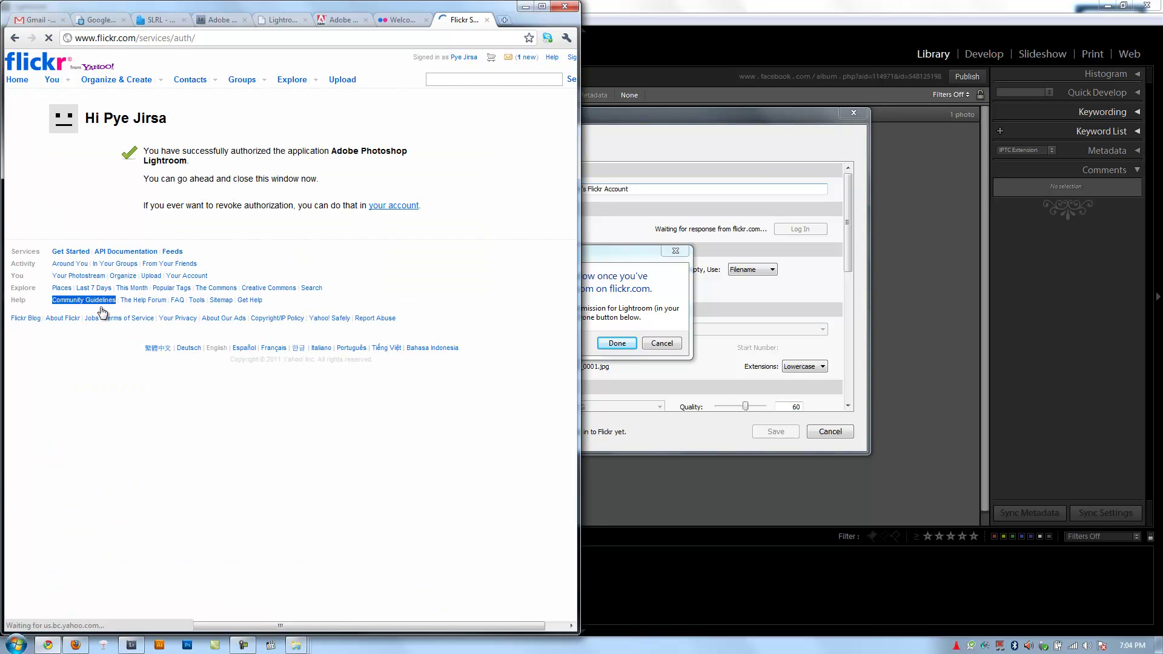
left_click(620, 265)
Finish the login and take Flickr titles from Filename, keeping Replace Existing Title
left_click(614, 349)
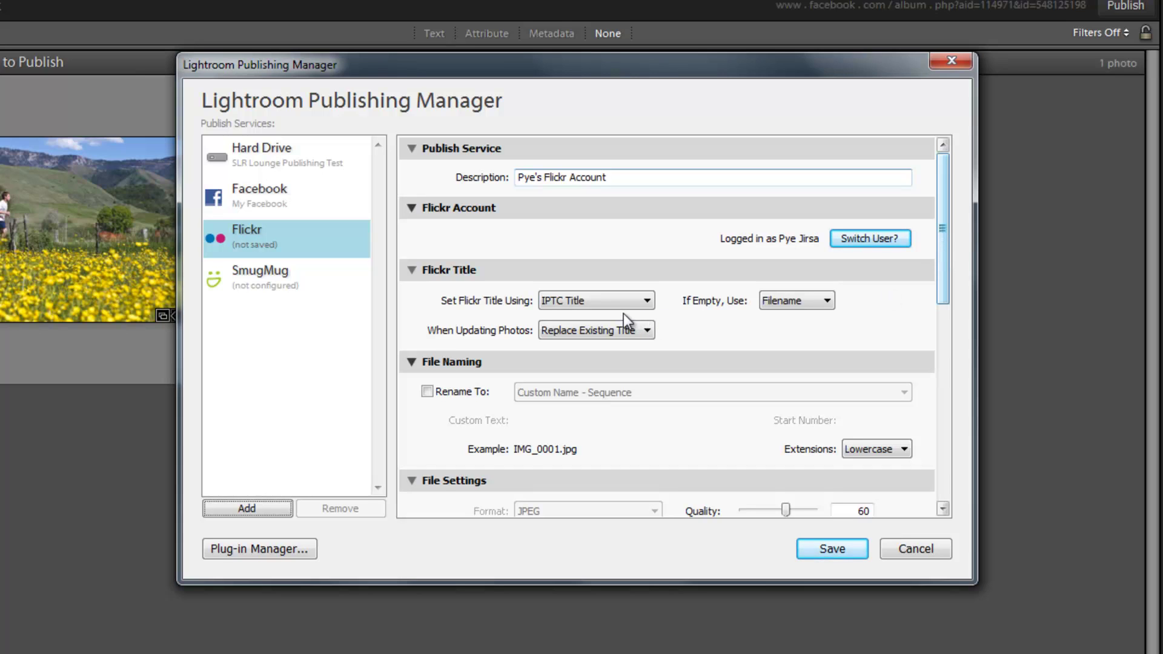
left_click(616, 297)
left_click(590, 322)
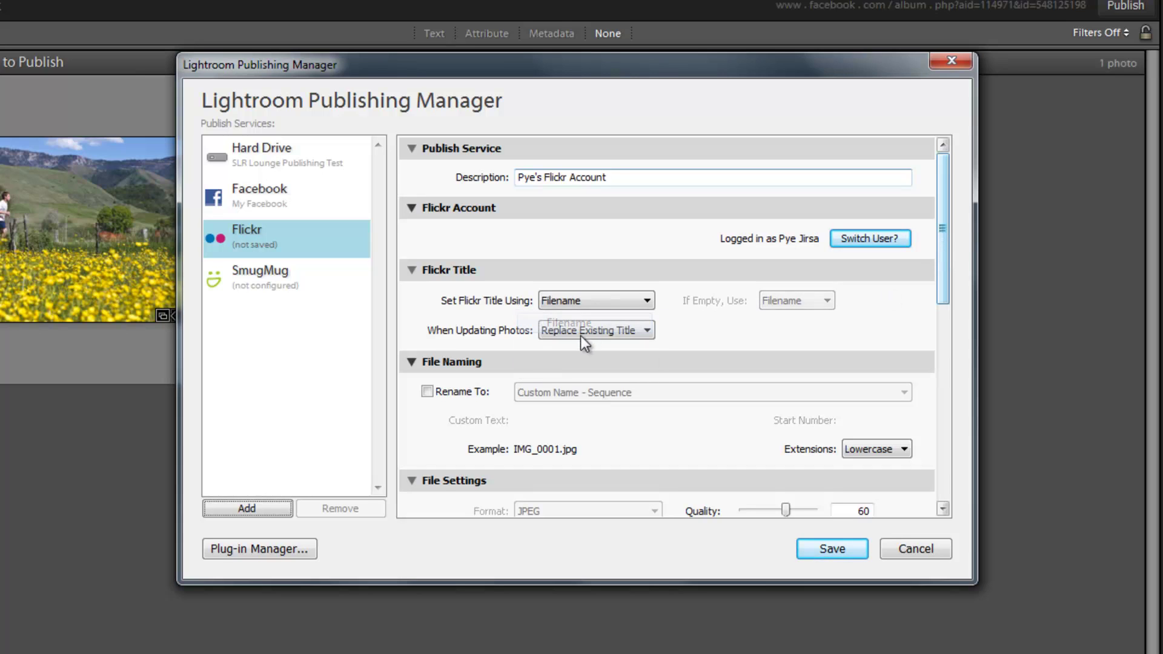
left_click(583, 336)
left_click(570, 351)
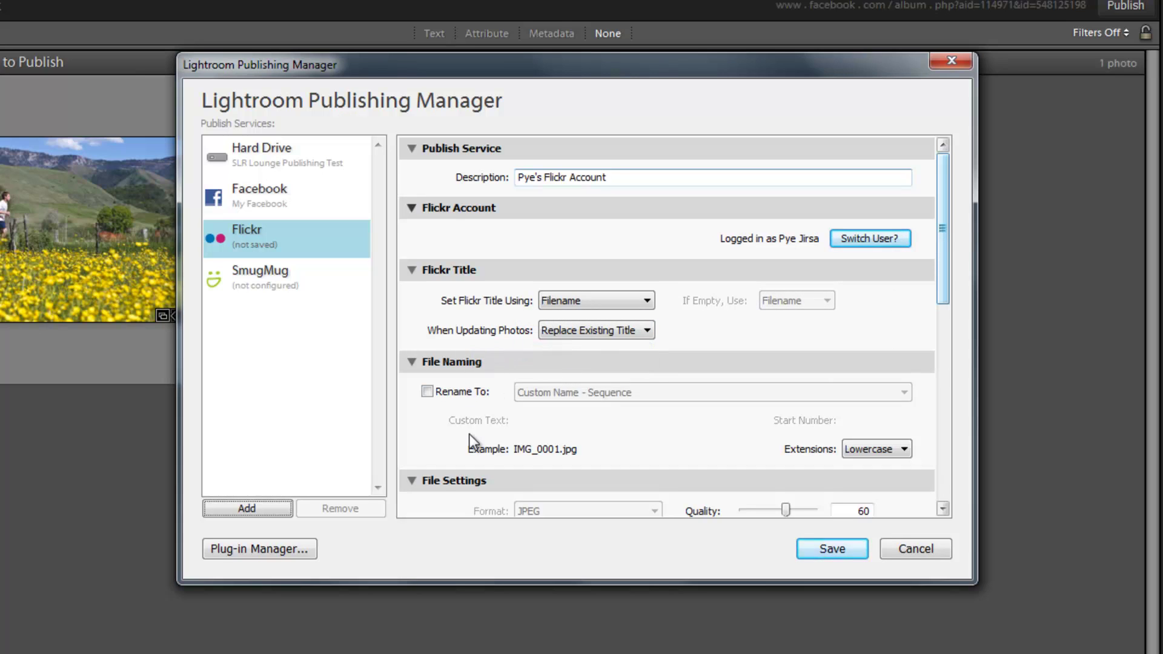
scroll(527, 434, "down", 10)
scroll(848, 327, "up", 9)
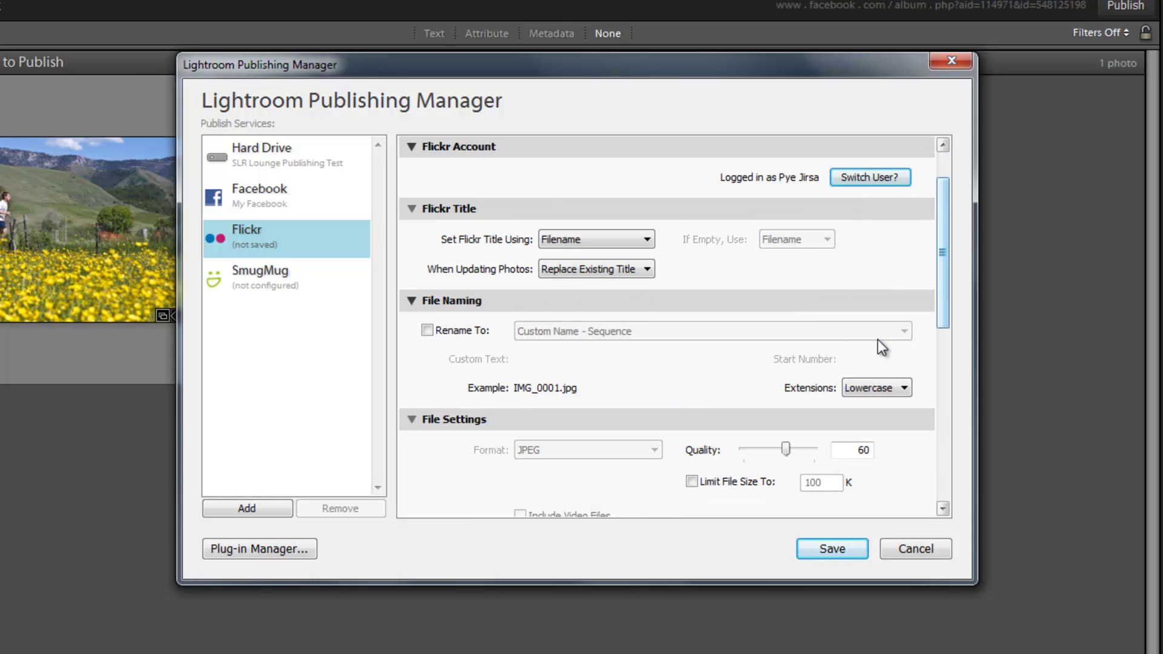
Set JPEG quality to 100 and resize to fit Long Edge at 800 pixels
double_click(840, 451)
type("100")
key("Tab")
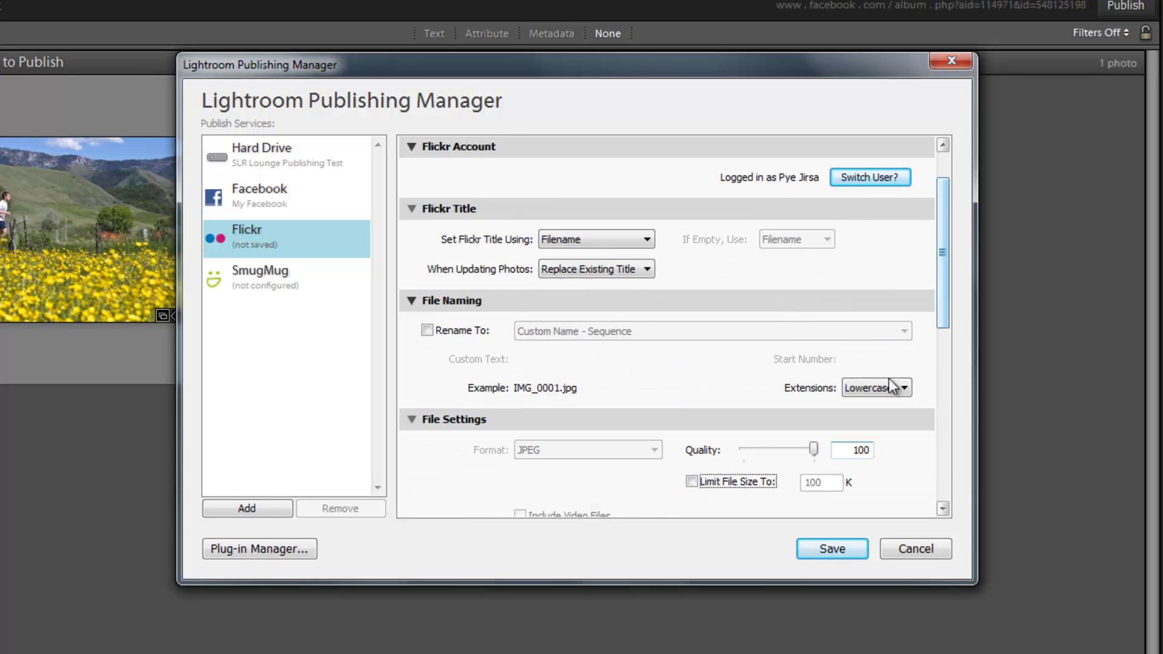
left_click_drag(950, 276, 927, 394)
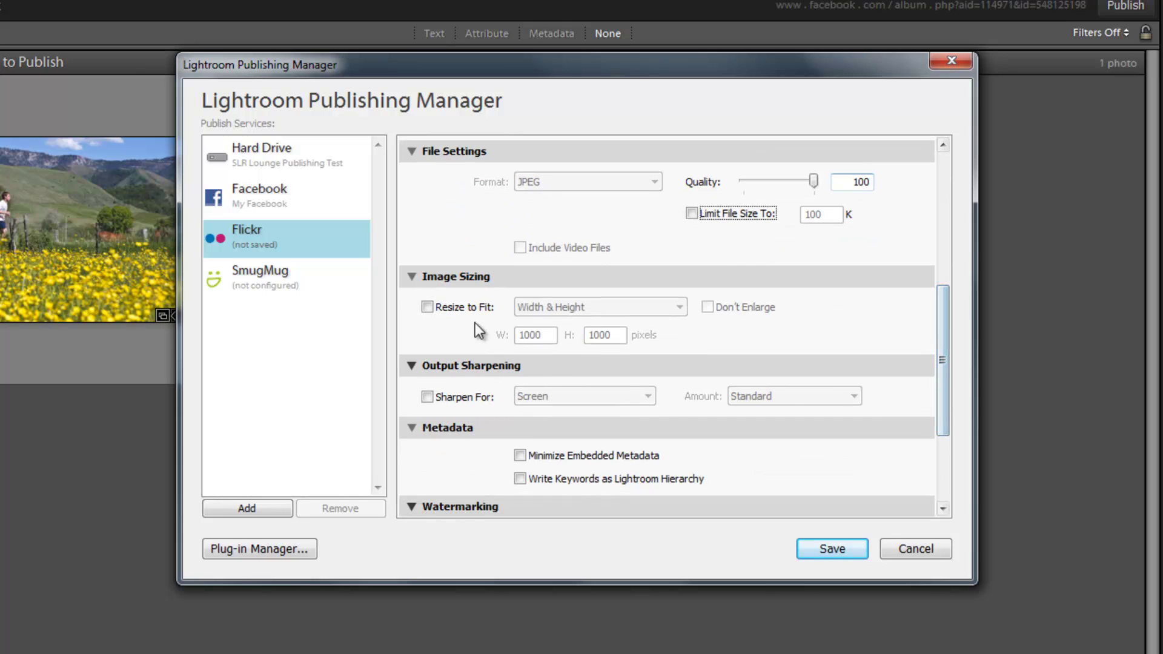
left_click(484, 310)
left_click(546, 308)
left_click(572, 371)
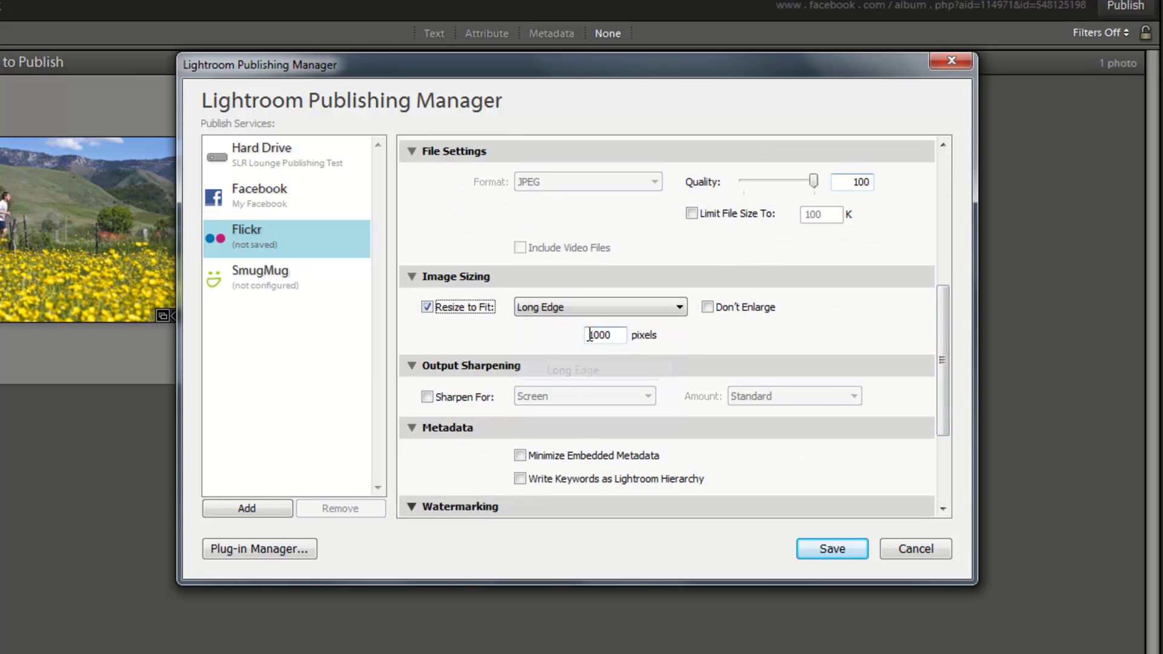
double_click(614, 336)
type("800")
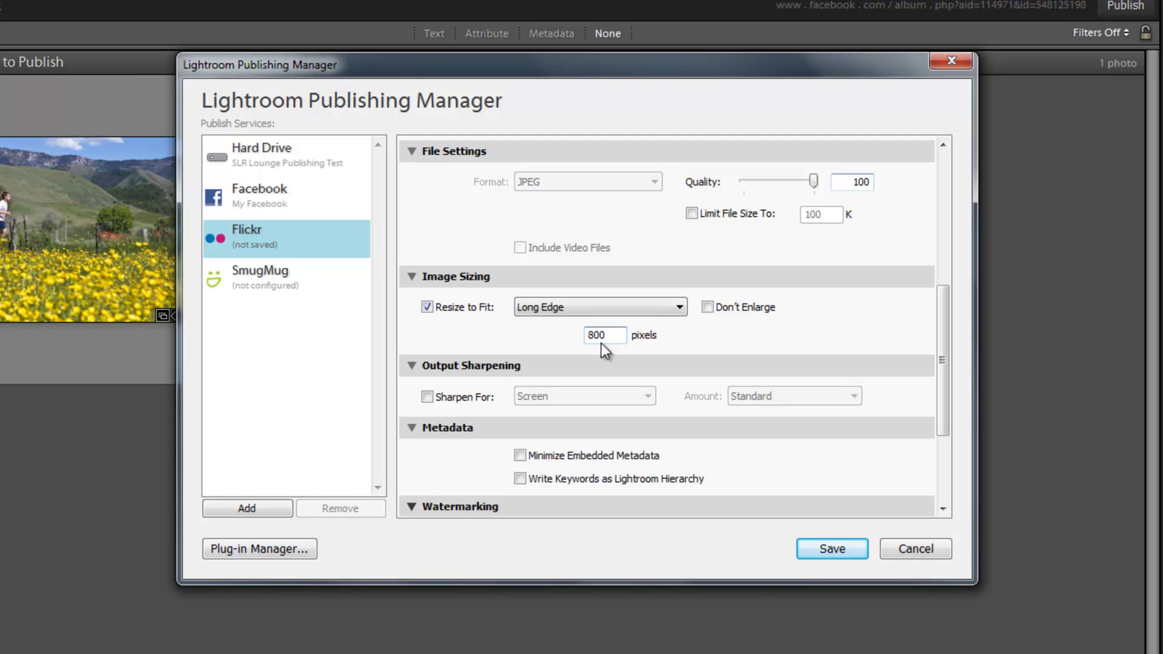
Turn on Sharpen For Screen with the amount set to High
left_click(427, 397)
left_click(780, 395)
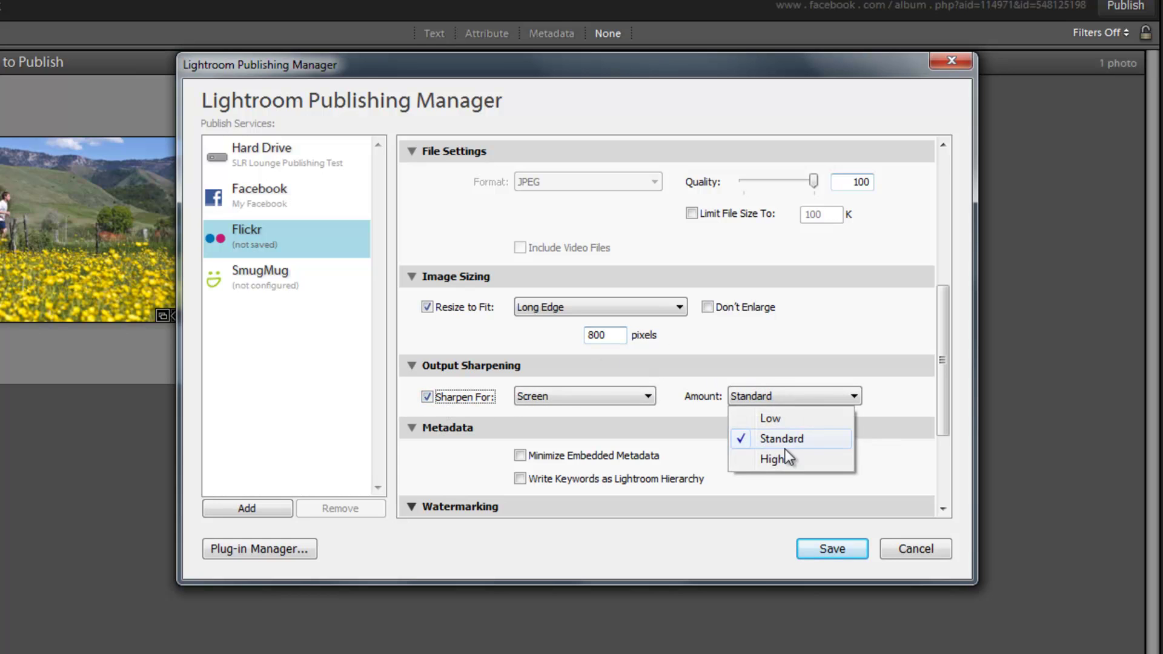
left_click(785, 449)
left_click(804, 400)
left_click(793, 458)
left_click_drag(943, 343, 936, 432)
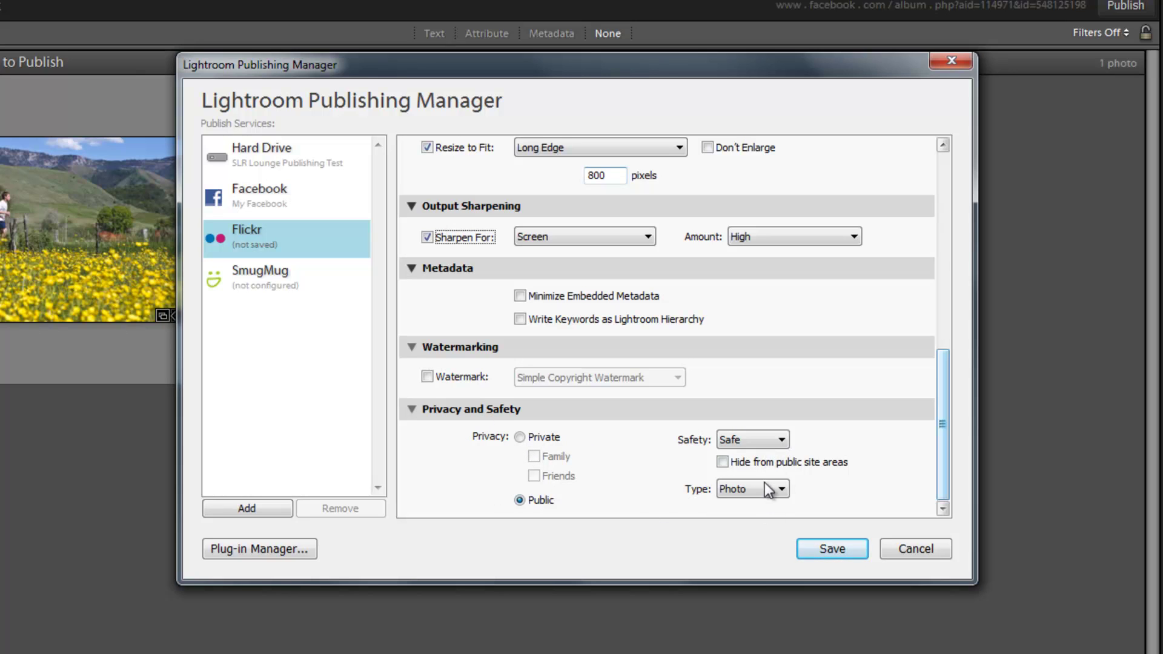
Keep Safety at Safe and type Photo, then save the Flickr service settings
left_click(767, 443)
left_click(786, 442)
left_click(747, 490)
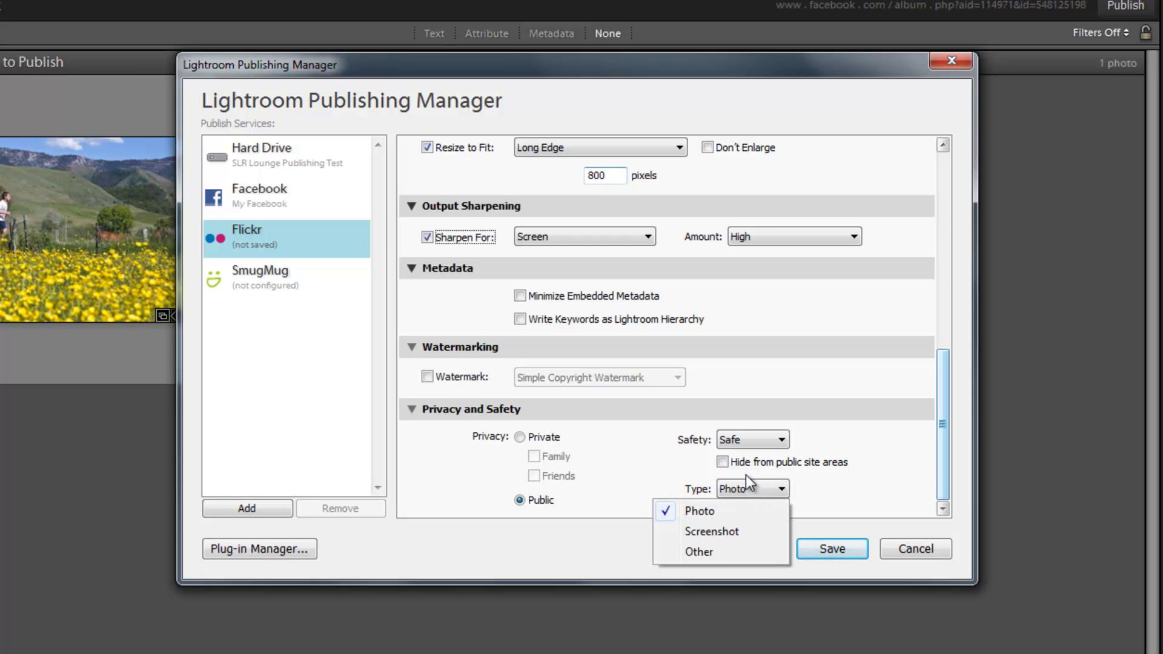
left_click(740, 485)
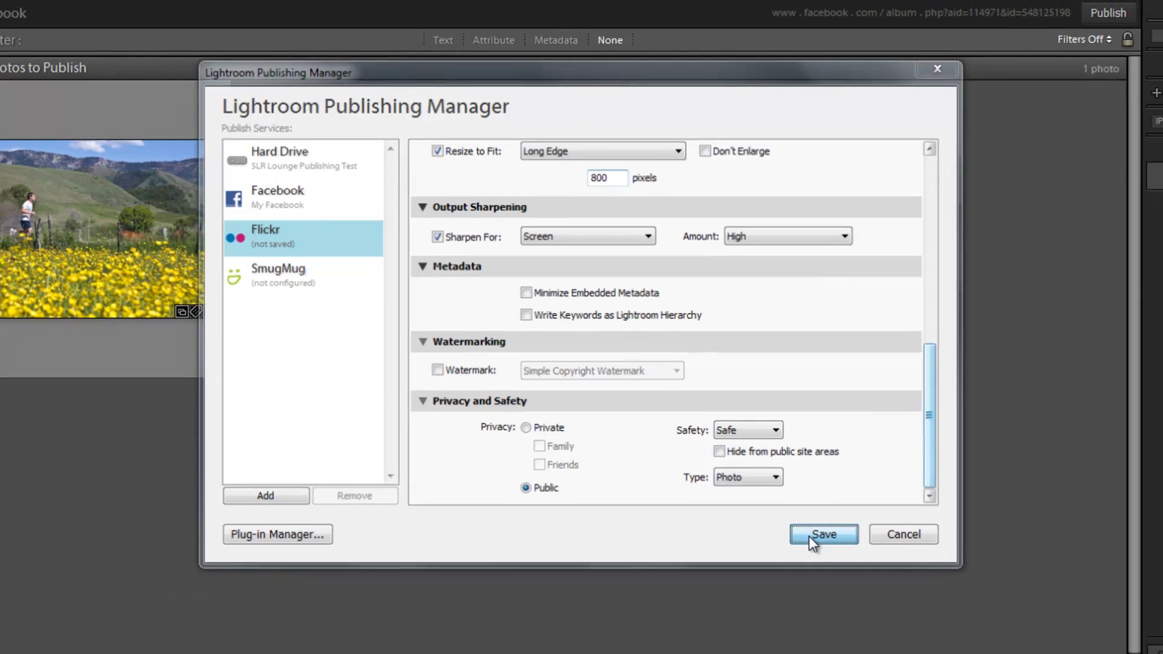
left_click(814, 549)
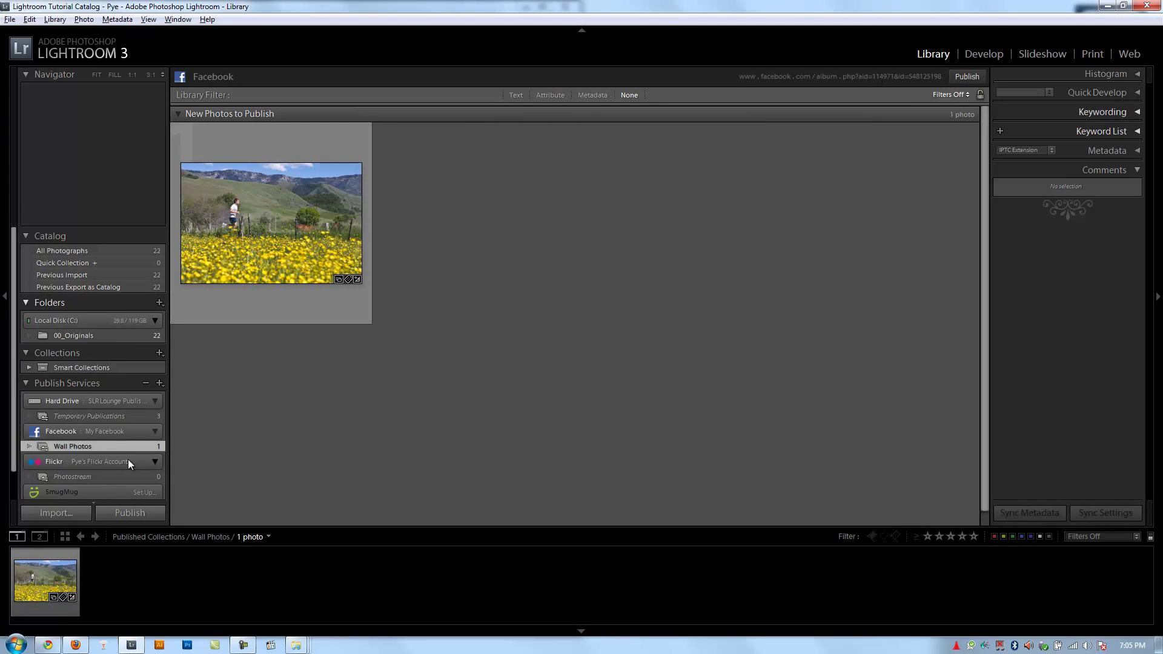
Add the yellow-flower field photo from 00_Originals to the Flickr Photostream collection and view it
left_click(255, 290)
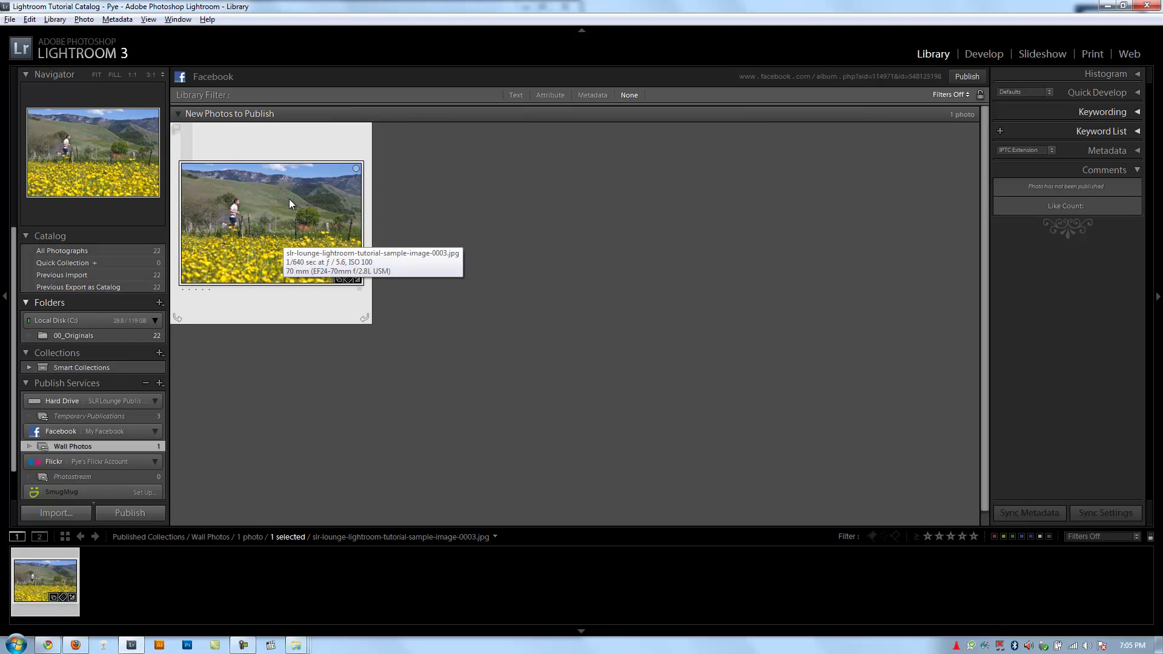
left_click(70, 335)
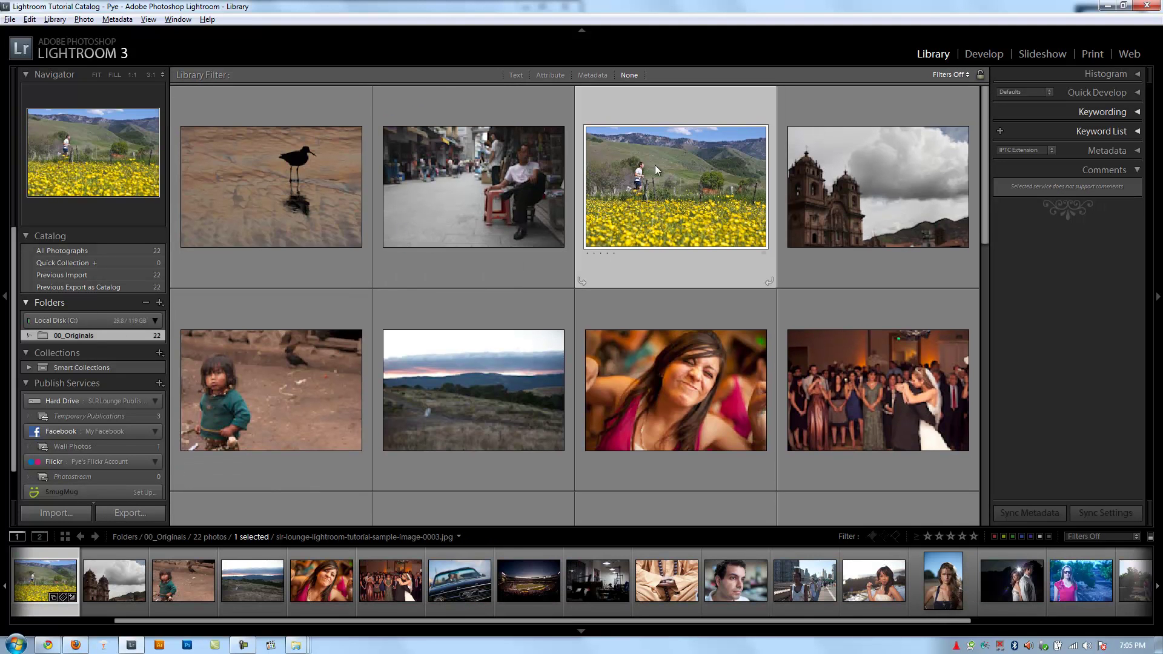
left_click_drag(681, 196, 89, 475)
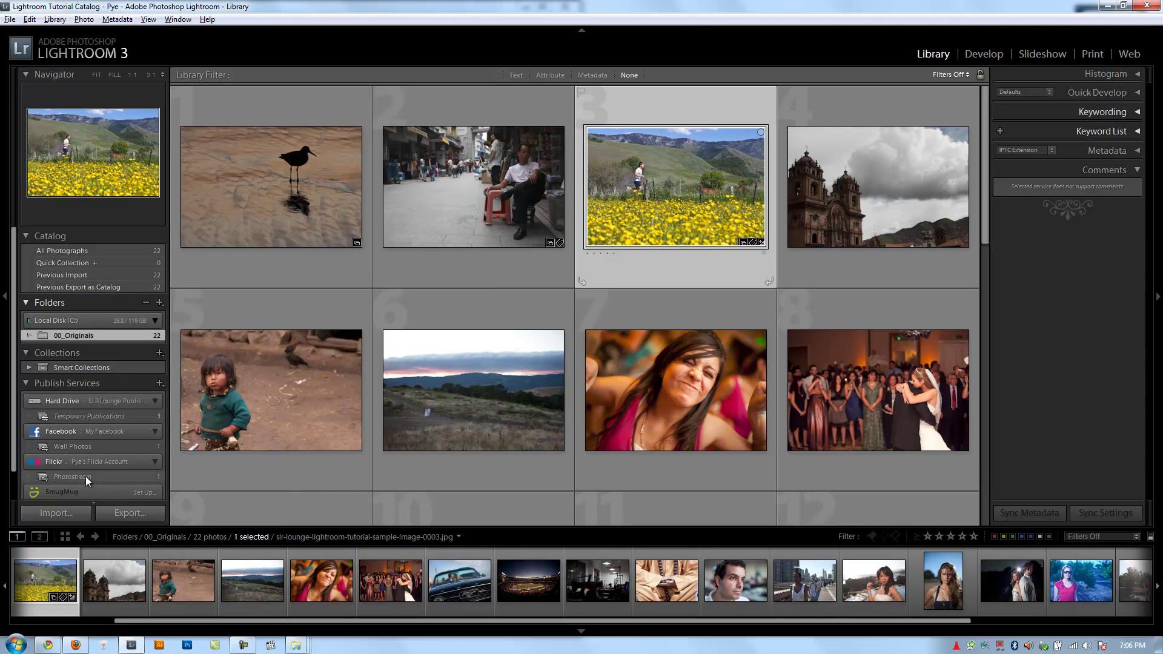
left_click(85, 476)
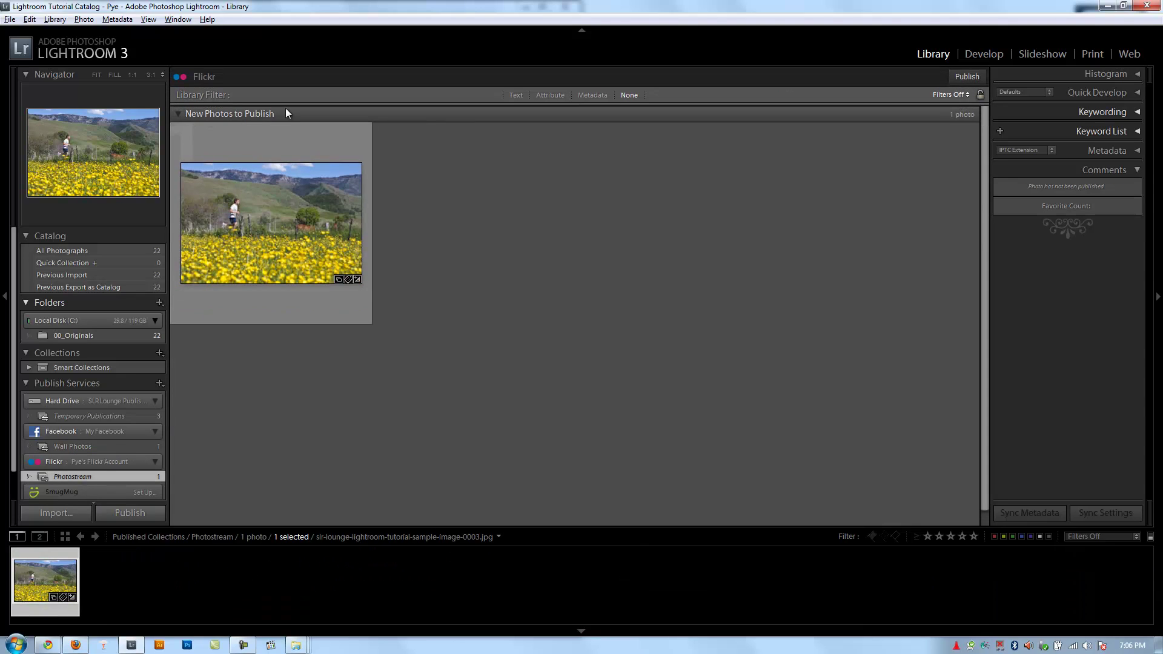
Publish the field photo to the Flickr Photostream, then switch to the browser
left_click(964, 79)
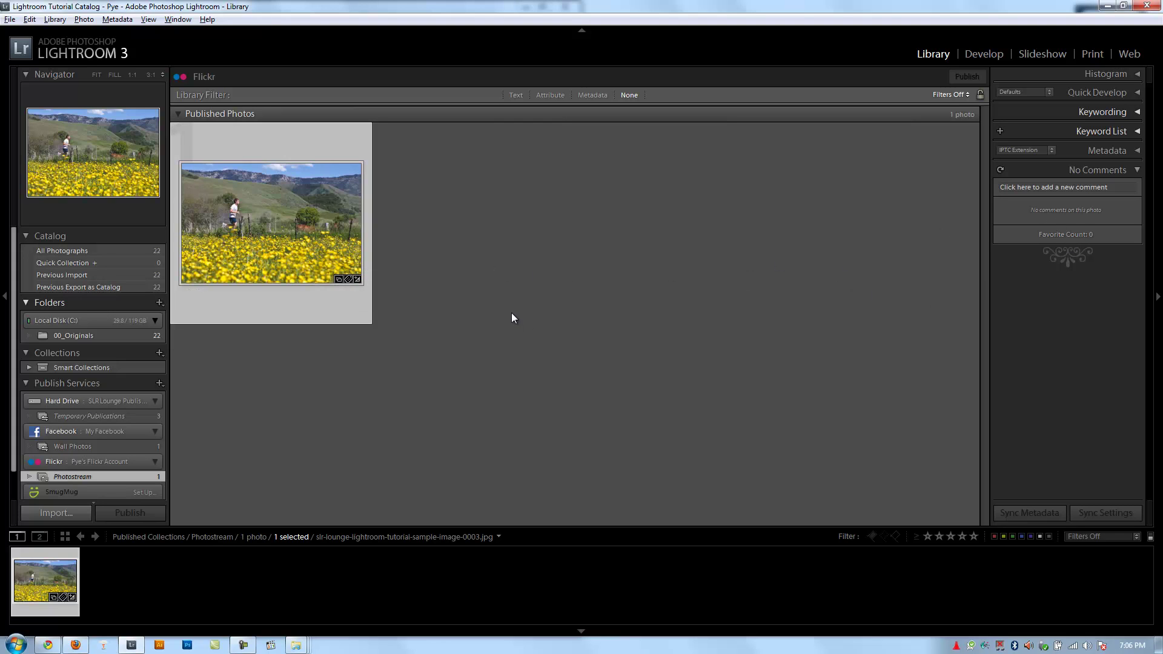
key("alt+Tab")
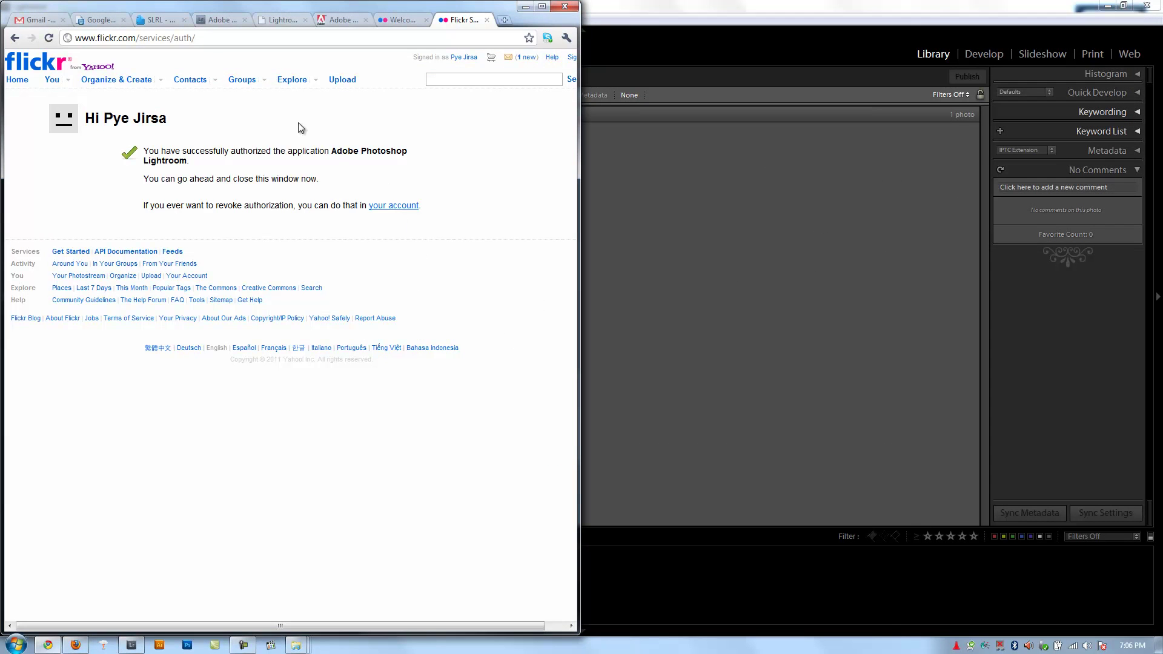
Open the newly uploaded field photo's page from the Flickr home Photostream
left_click(466, 57)
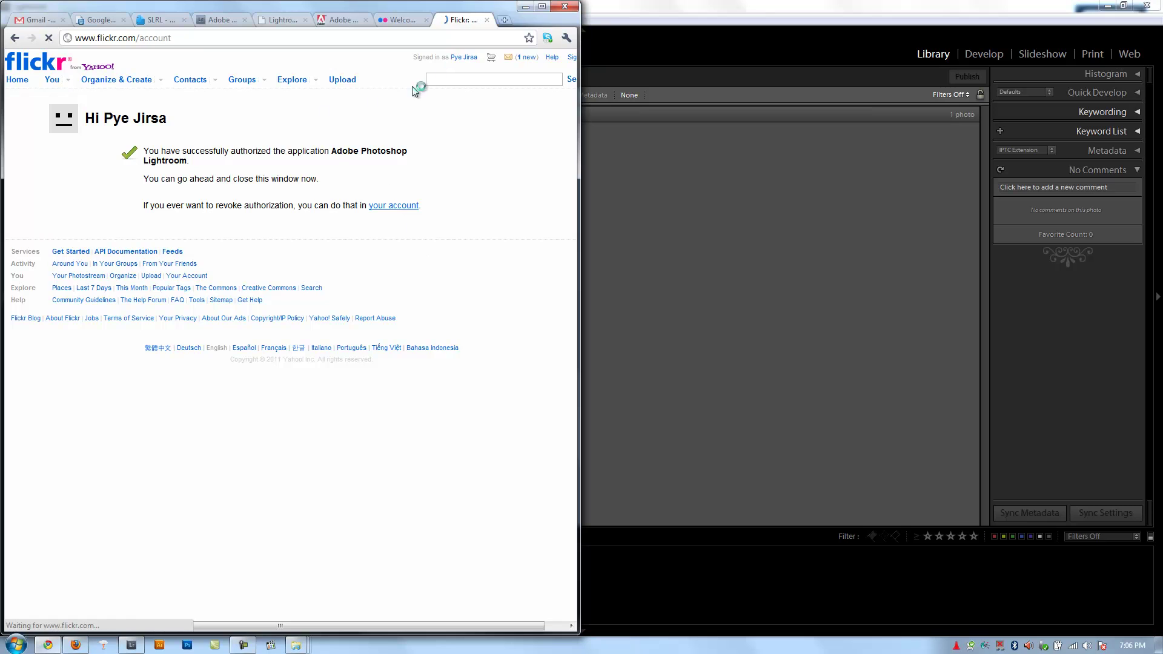
left_click(17, 82)
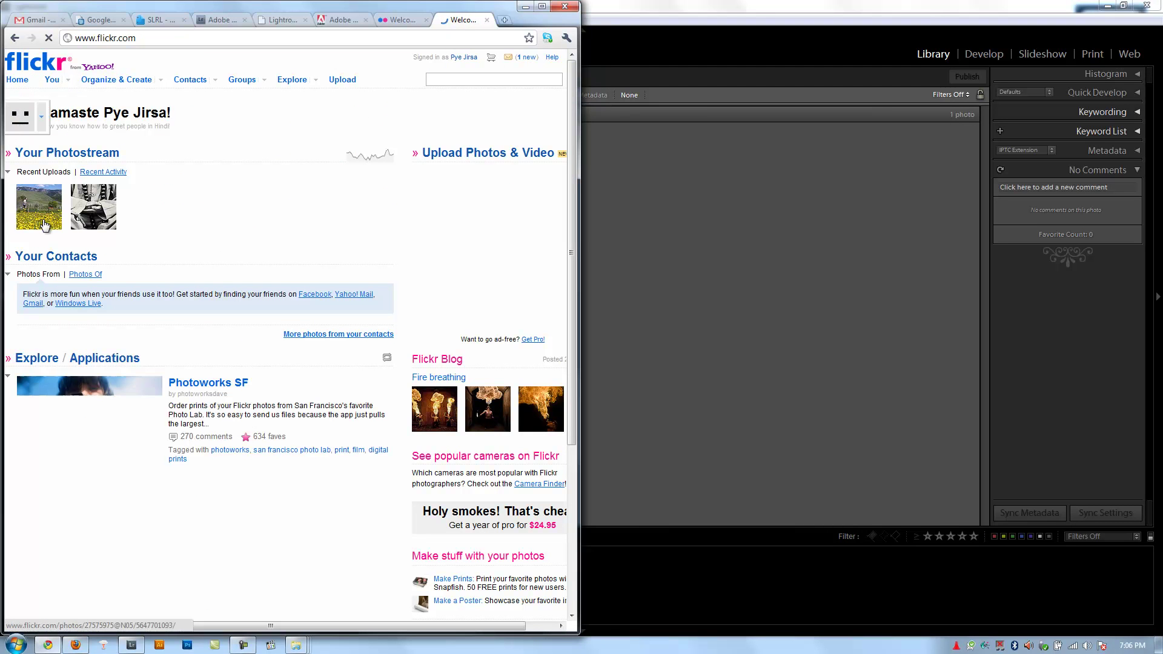
left_click(42, 208)
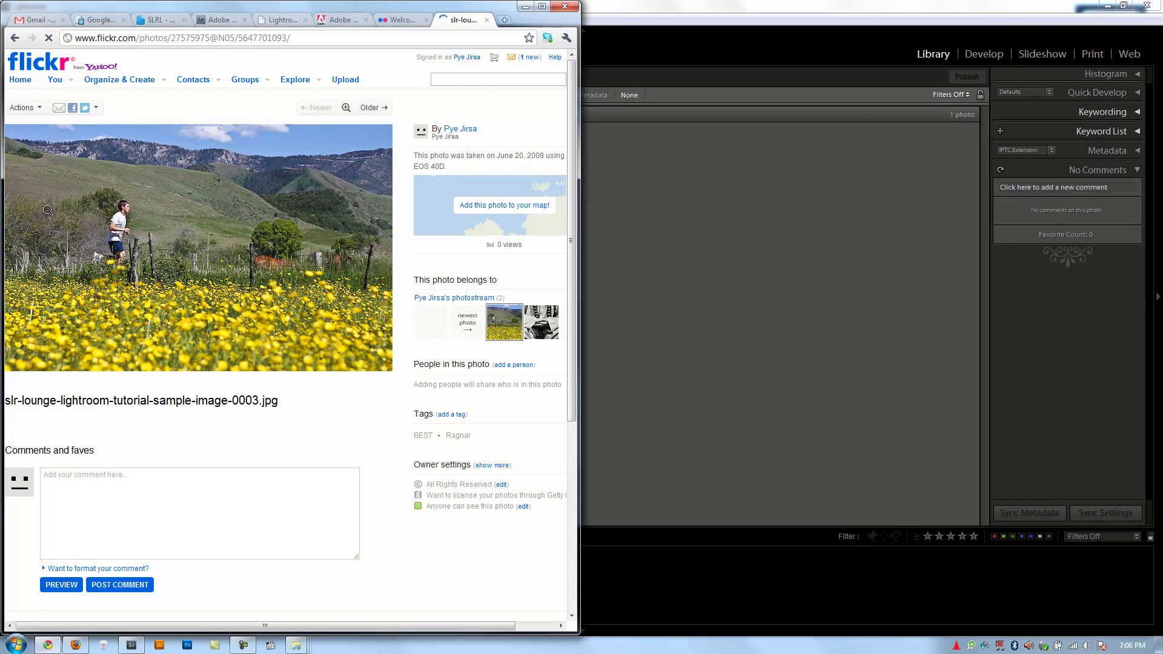
Post the comment 'This is just a test comment' on the published photo from Lightroom
left_click(790, 223)
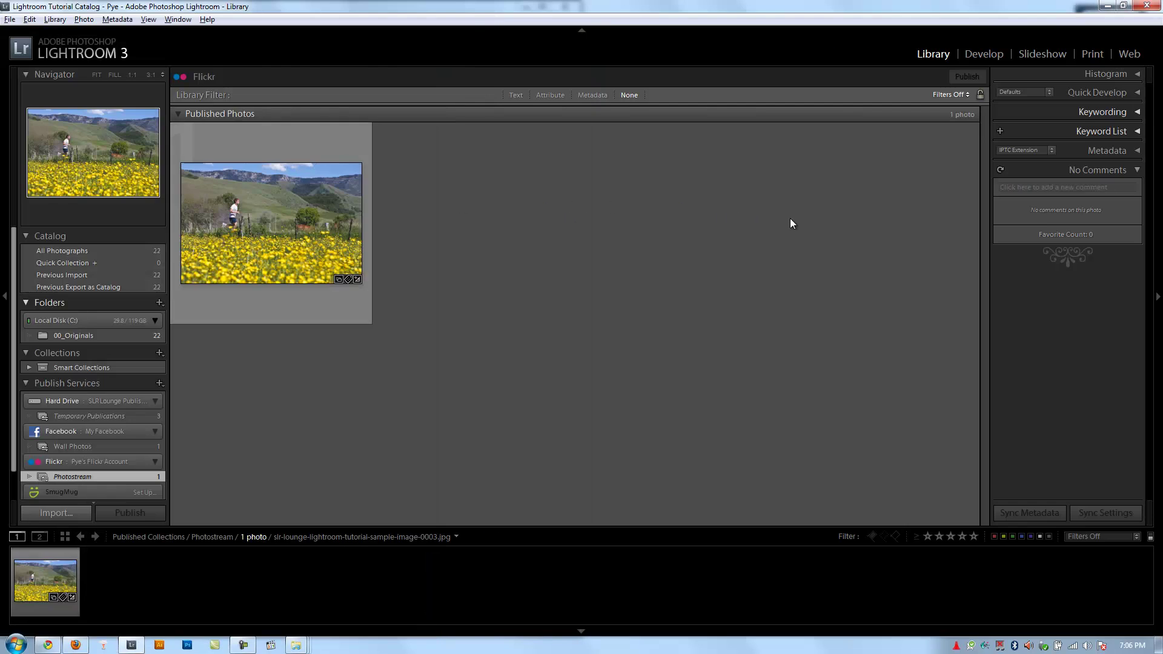
left_click(320, 218)
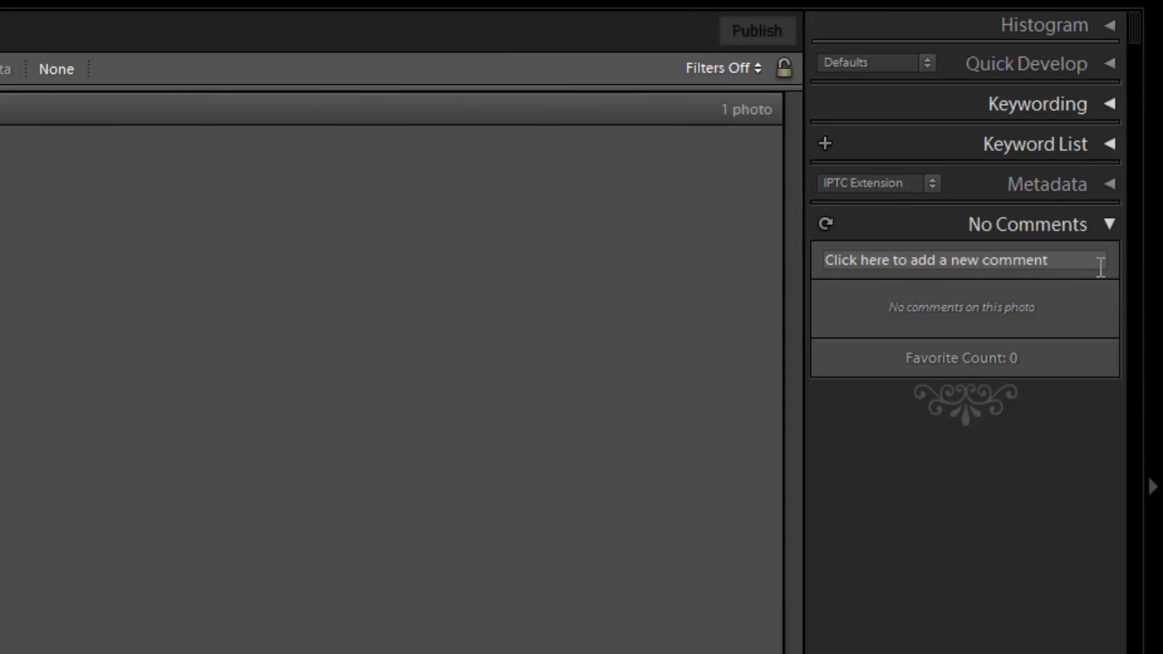
left_click(1053, 258)
type("This is just a test comment")
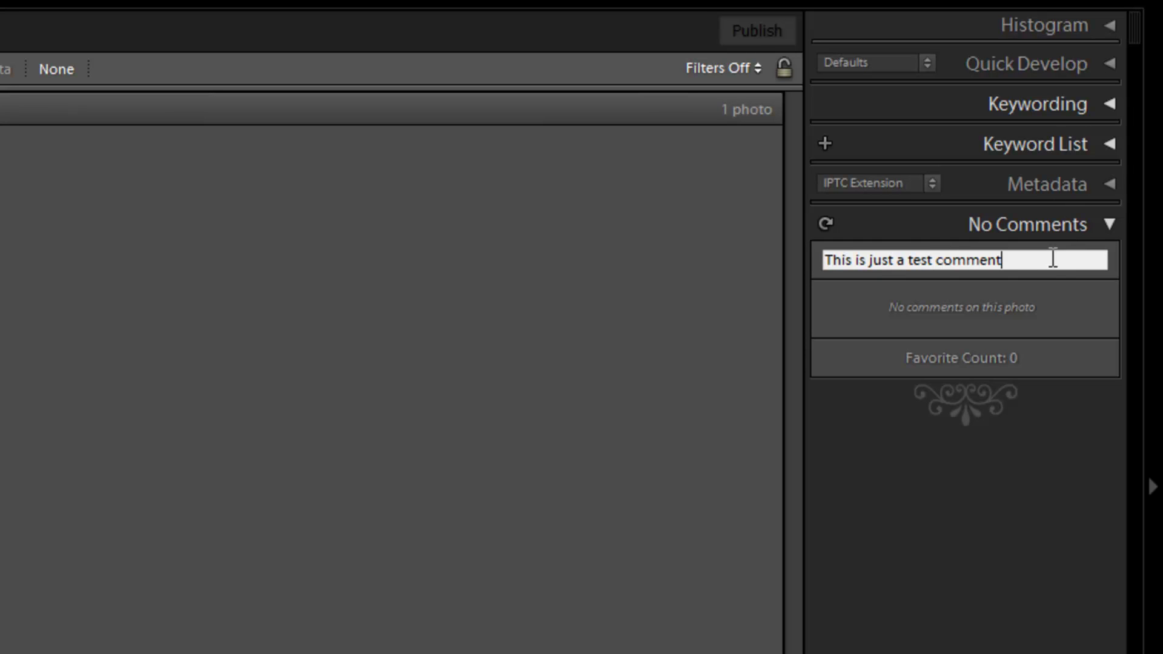
key("Return")
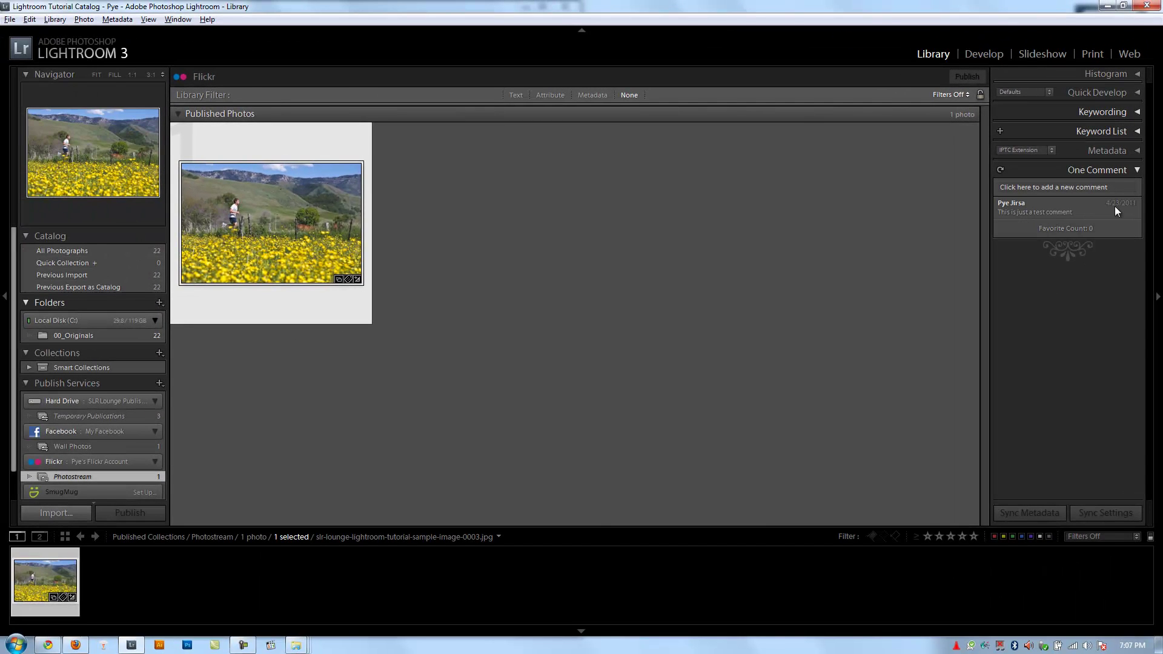
Reload the Flickr photo page to confirm the test comment, then return to Lightroom
left_click(663, 224)
key("alt+Tab")
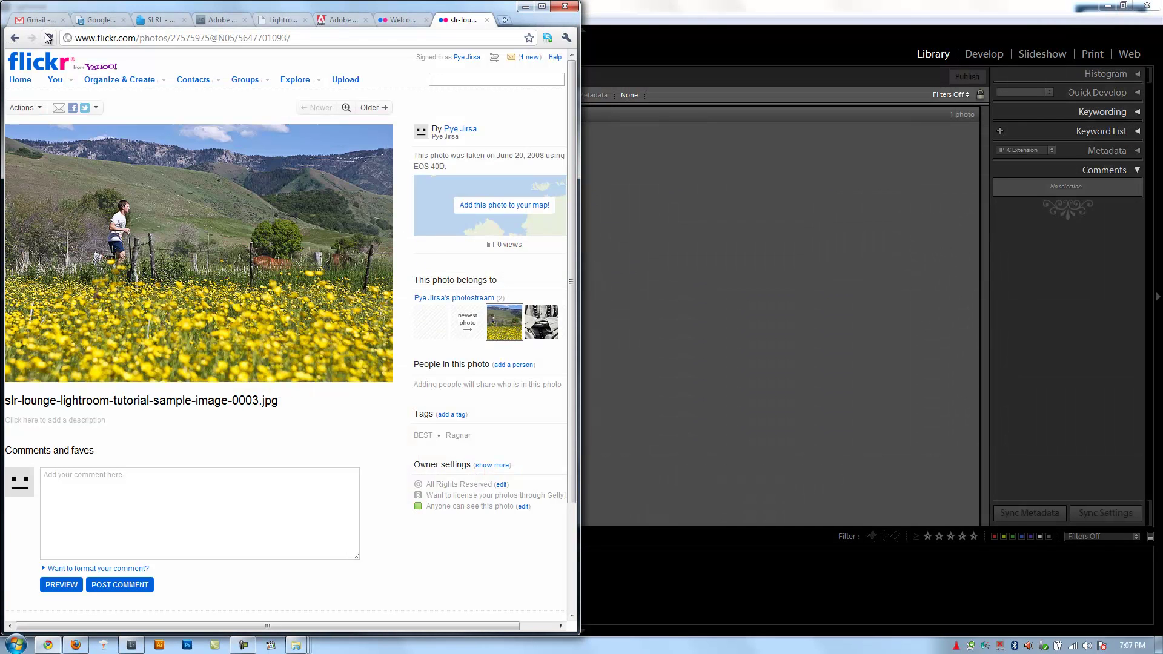
left_click(48, 38)
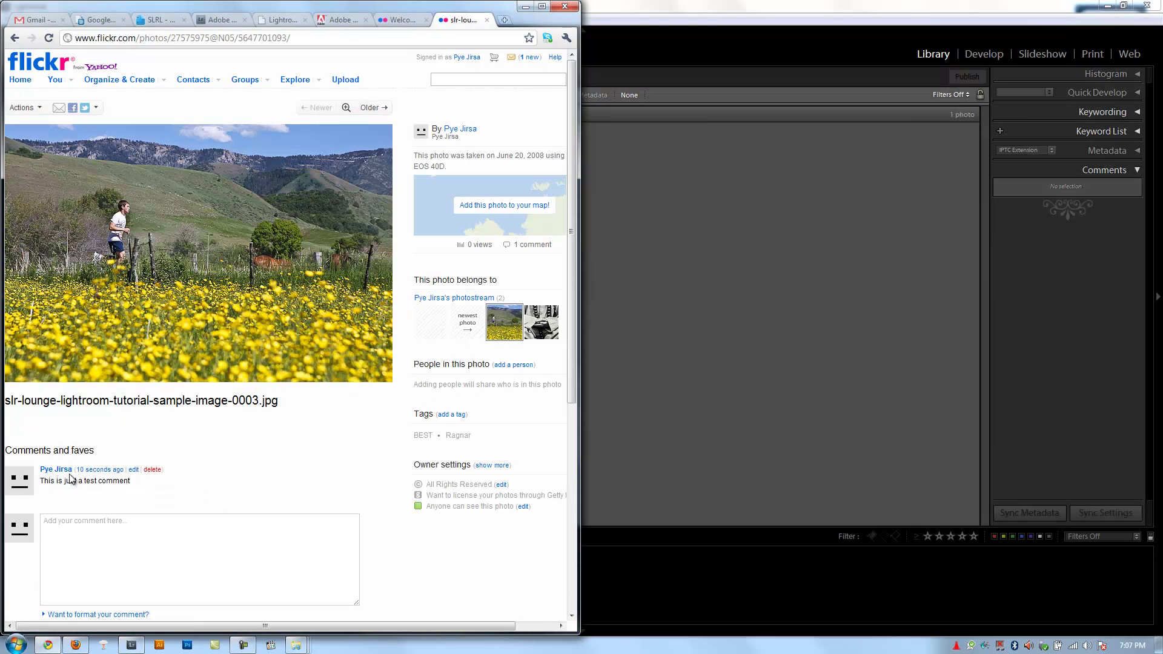
left_click(831, 331)
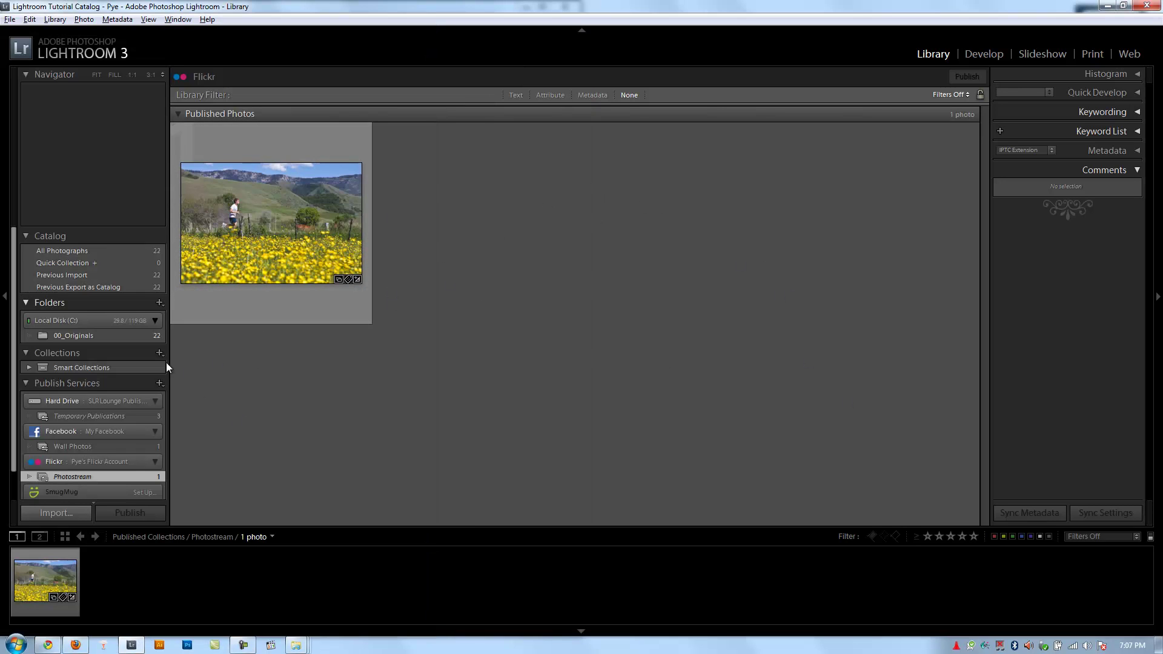
Reorder the 00_Originals grid so the street-scene photo comes first, followed by the shorebird
left_click(104, 334)
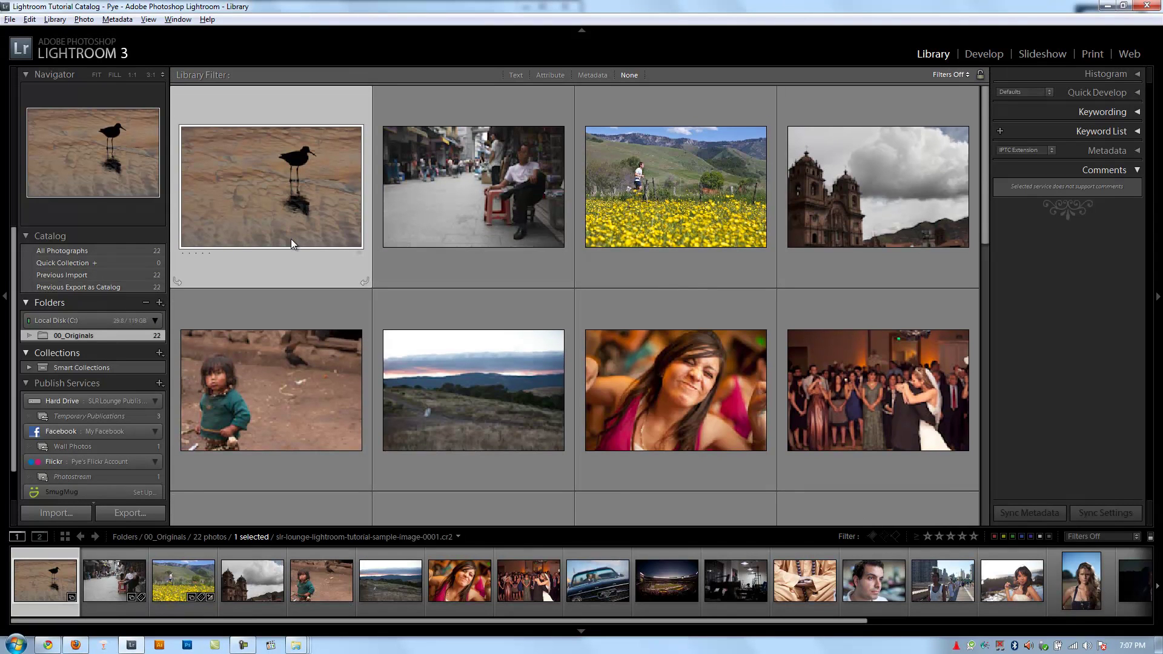
left_click(903, 393, "shift")
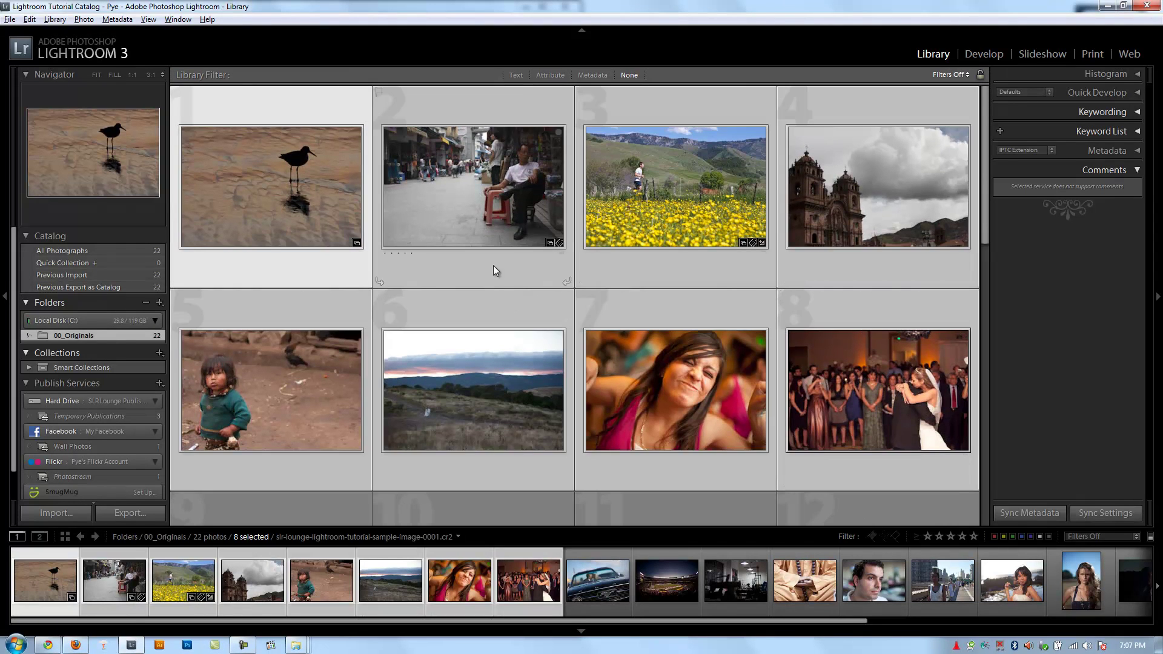
left_click_drag(471, 237, 426, 208)
left_click(300, 192)
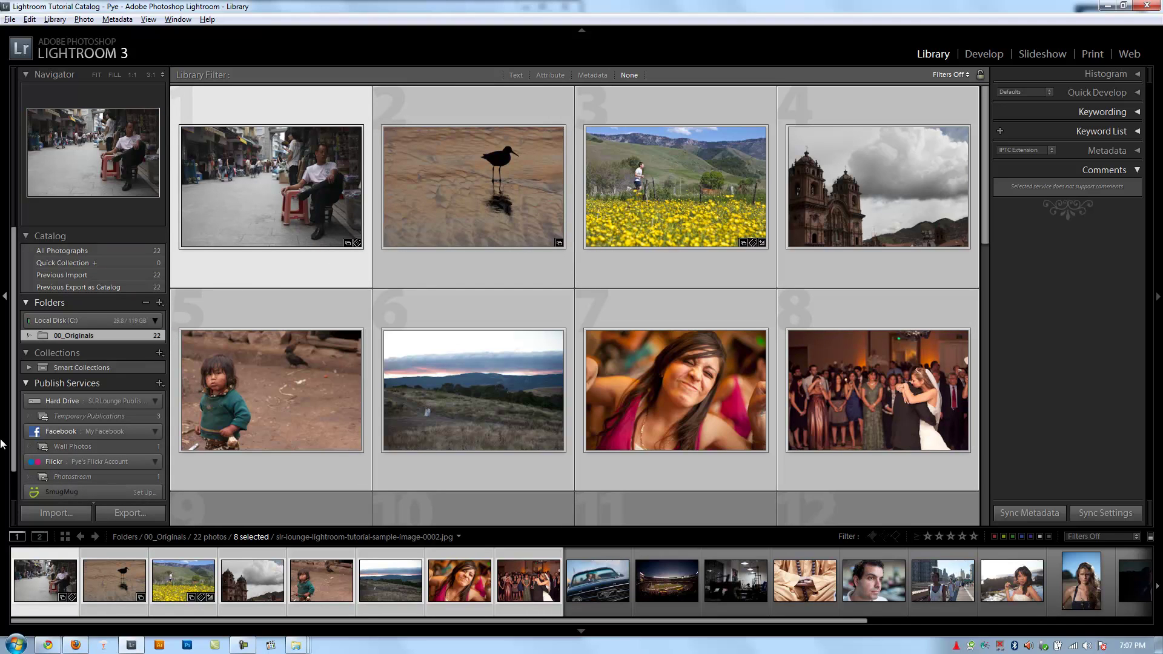
scroll(13, 440, "down", 2)
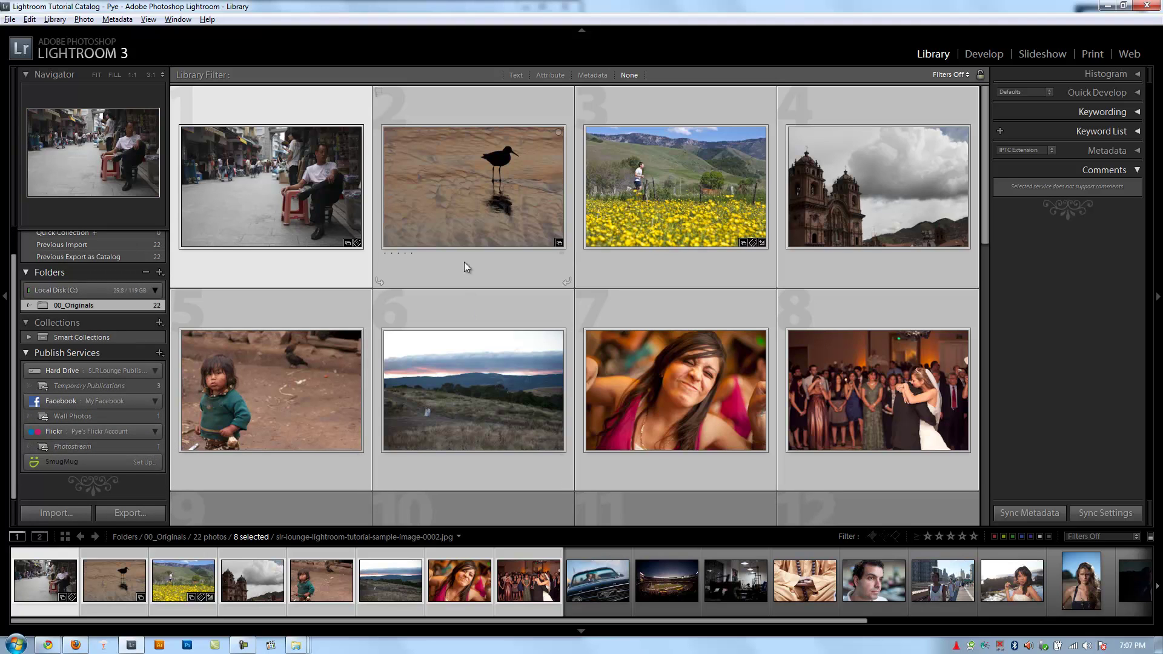
key("ctrl+shift+d")
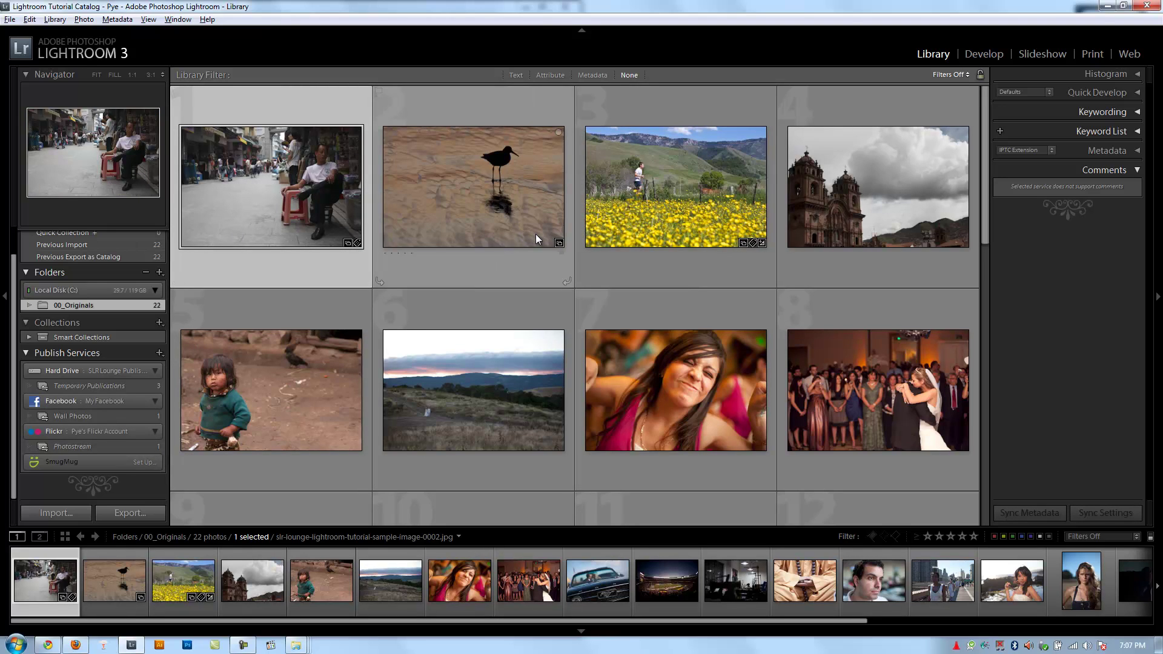